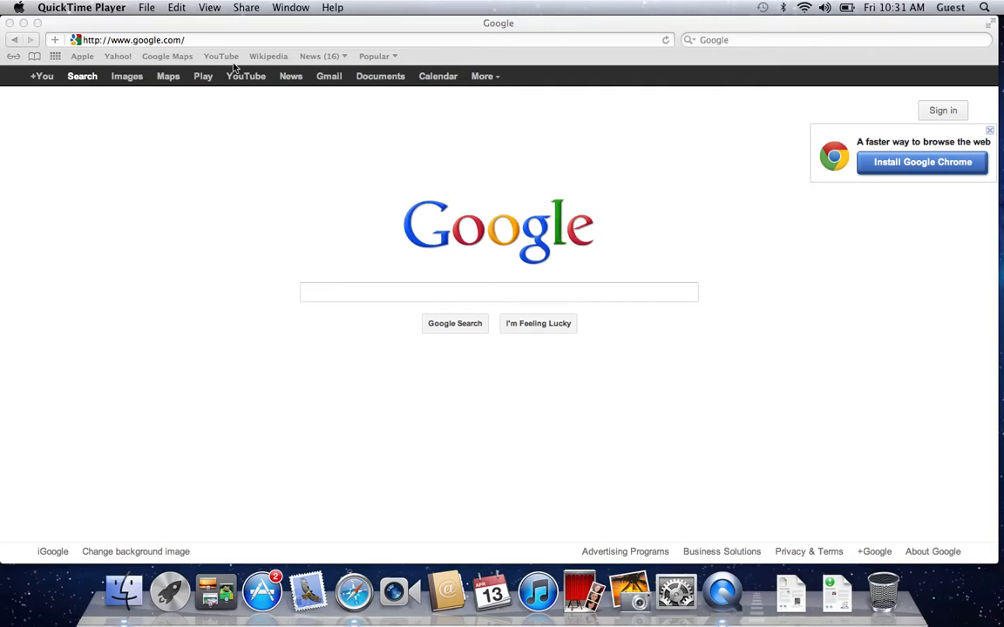
# Step: Load mail.yos.org in Safari to reach the Youth Outreach Services mail sign-in page
pyautogui.click(192, 40)
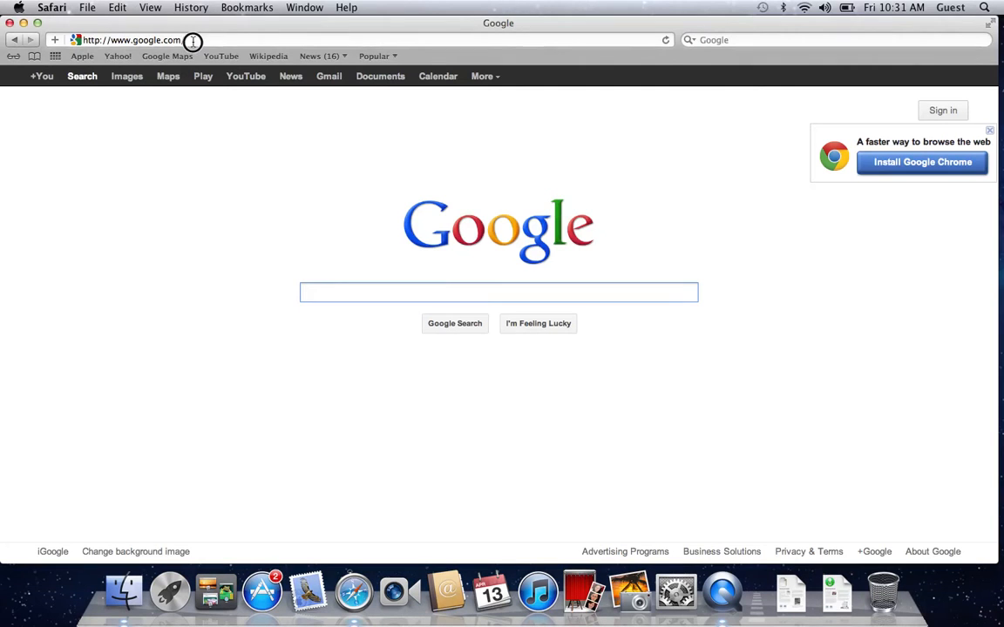
pyautogui.click(192, 40)
pyautogui.write('mail.yos.org/')
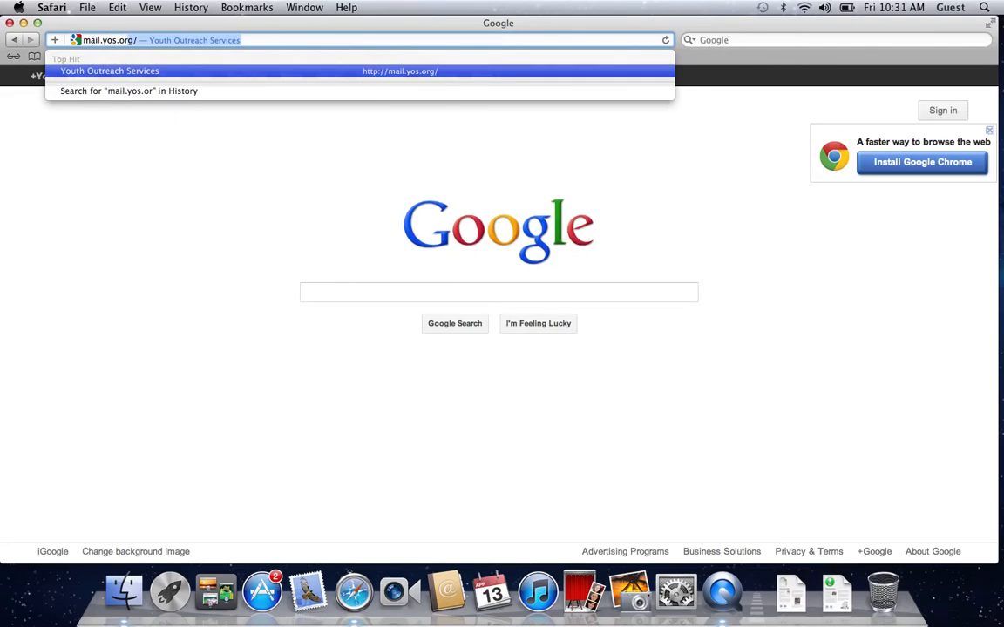
pyautogui.press('Return')
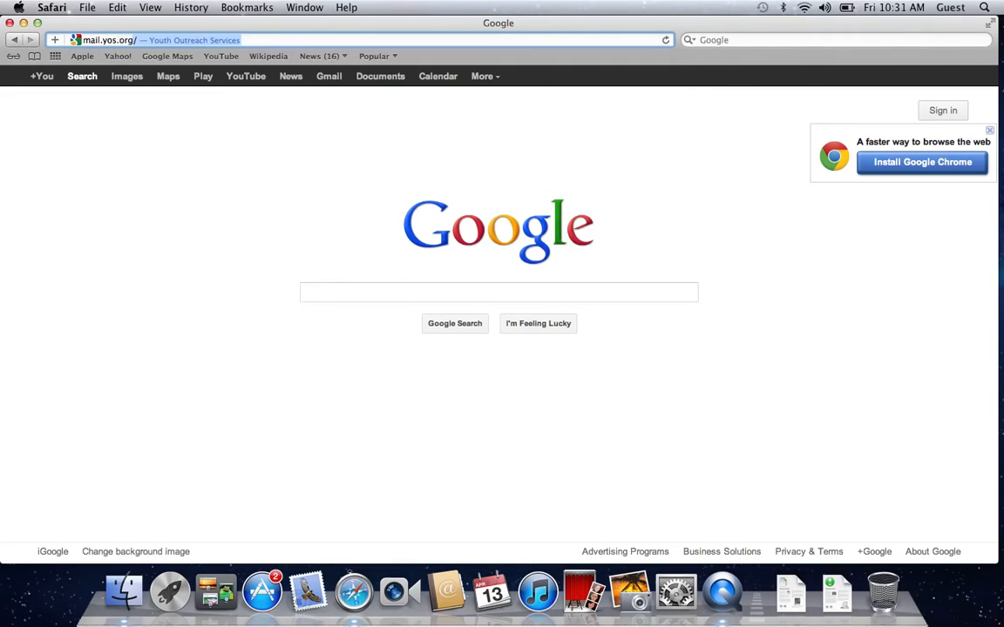
# Step: Sign in with the account username and password
pyautogui.write('claireb')
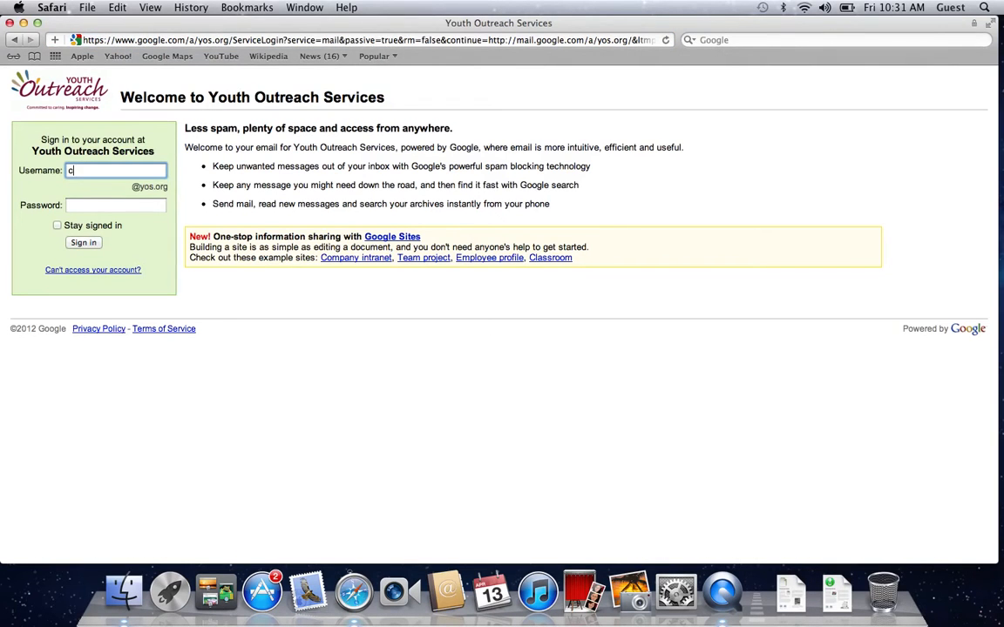
pyautogui.press('Tab')
pyautogui.write('••••••')
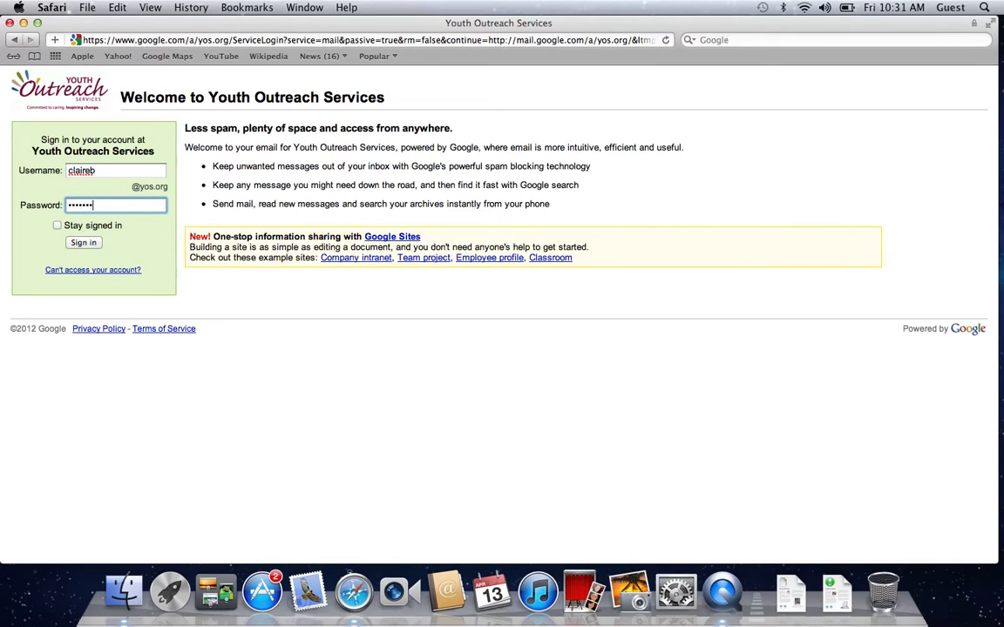
pyautogui.press('Return')
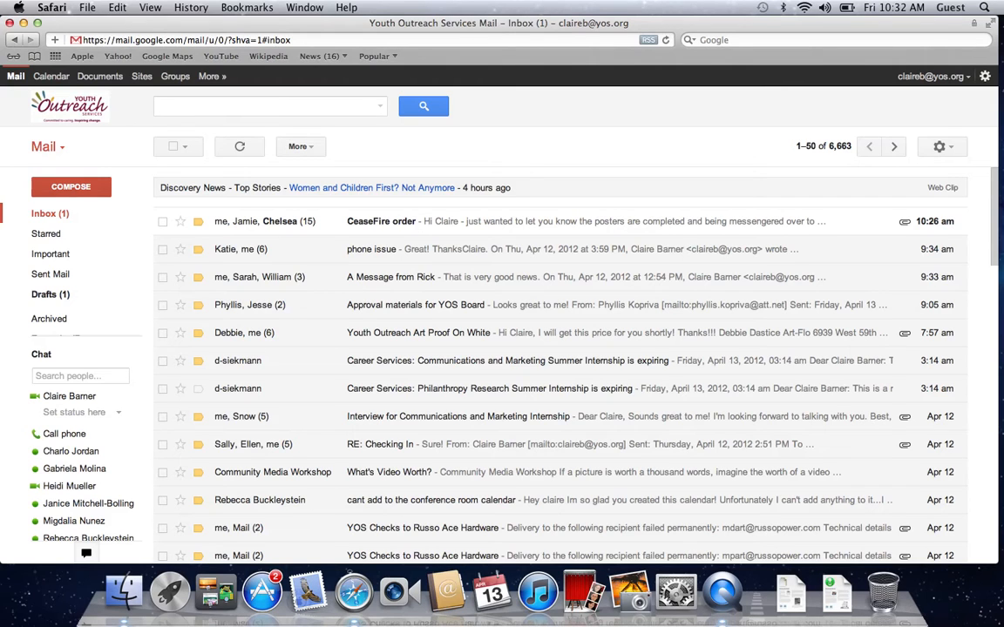
pyautogui.moveTo(64, 296)
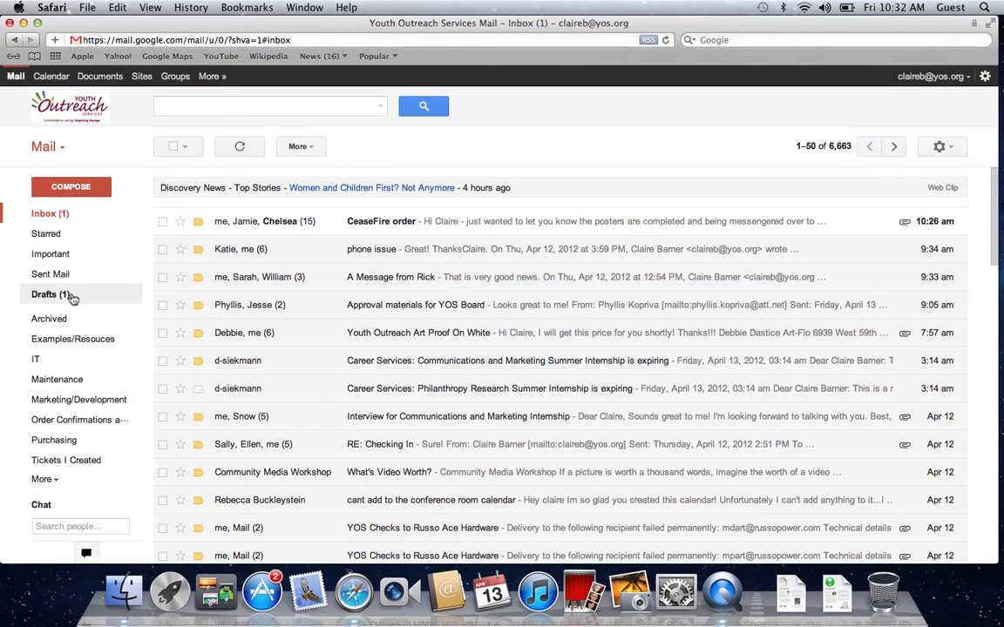
pyautogui.click(362, 337)
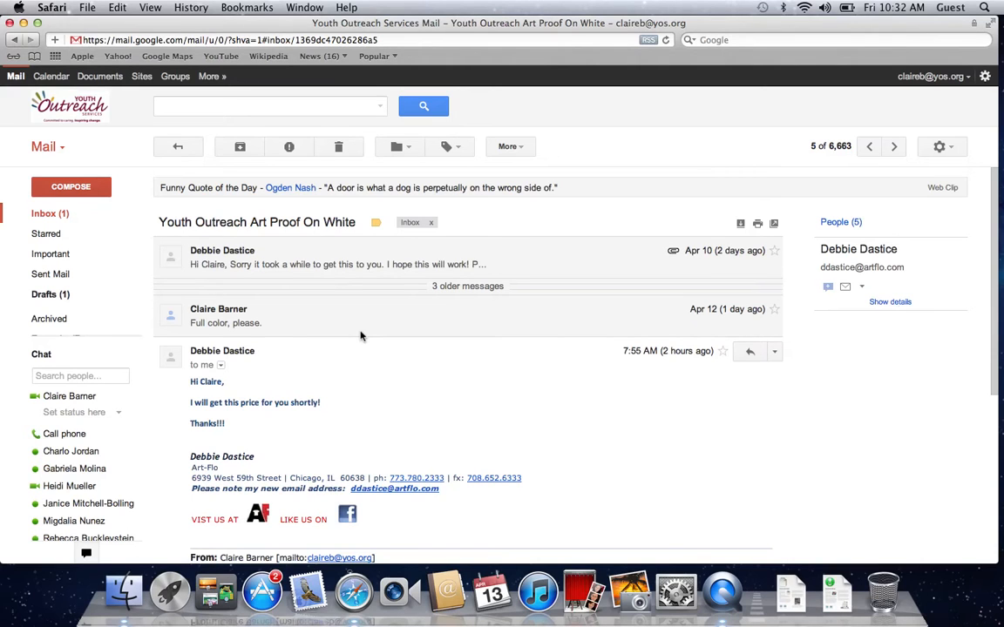
pyautogui.click(375, 285)
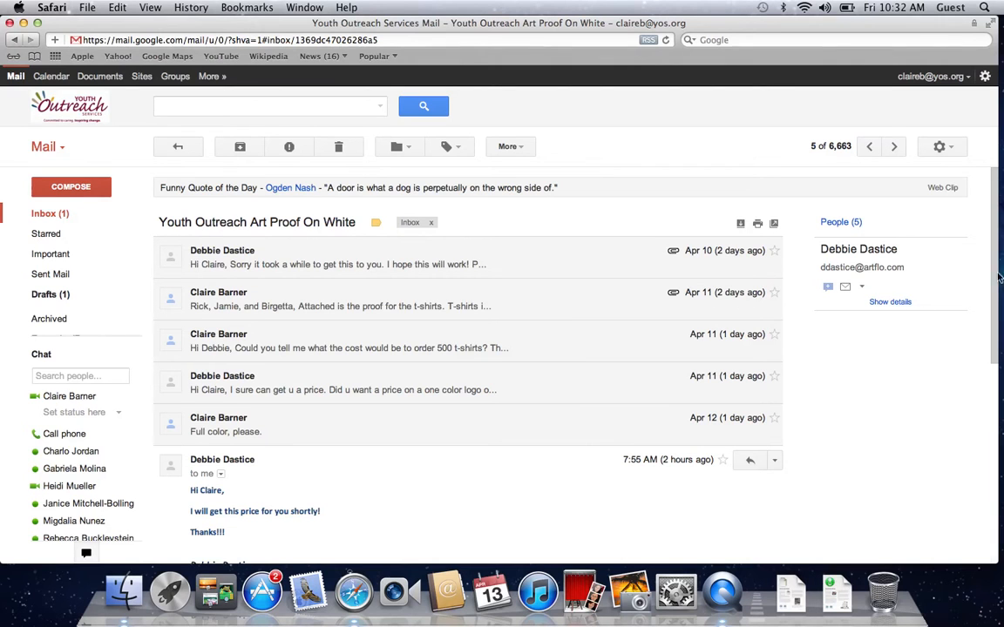
pyautogui.click(54, 213)
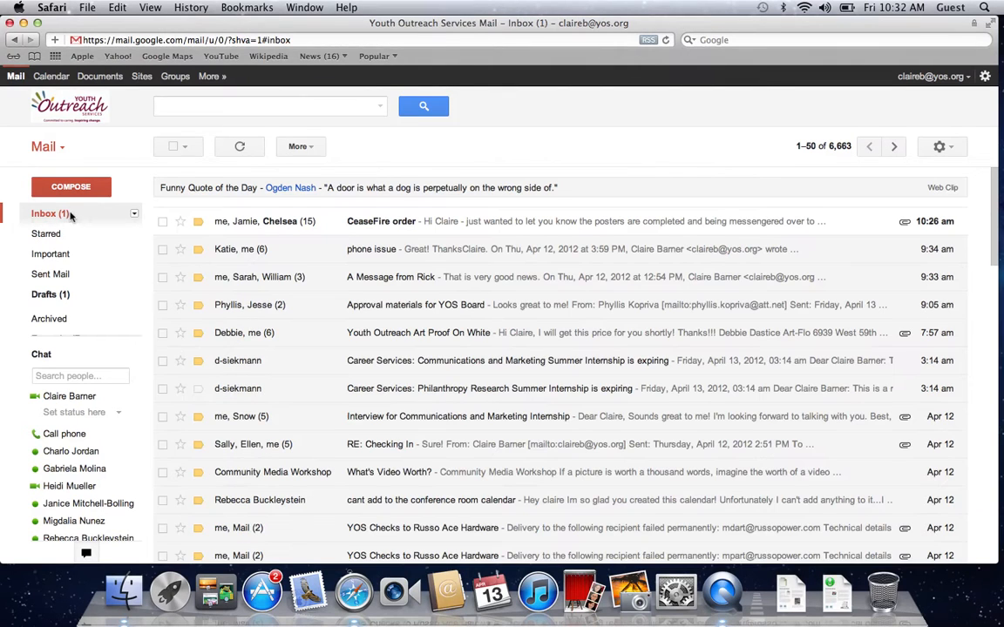
# Step: Append 'Adding more information.' to the (no subject) draft, save it, and return to Inbox
pyautogui.click(42, 276)
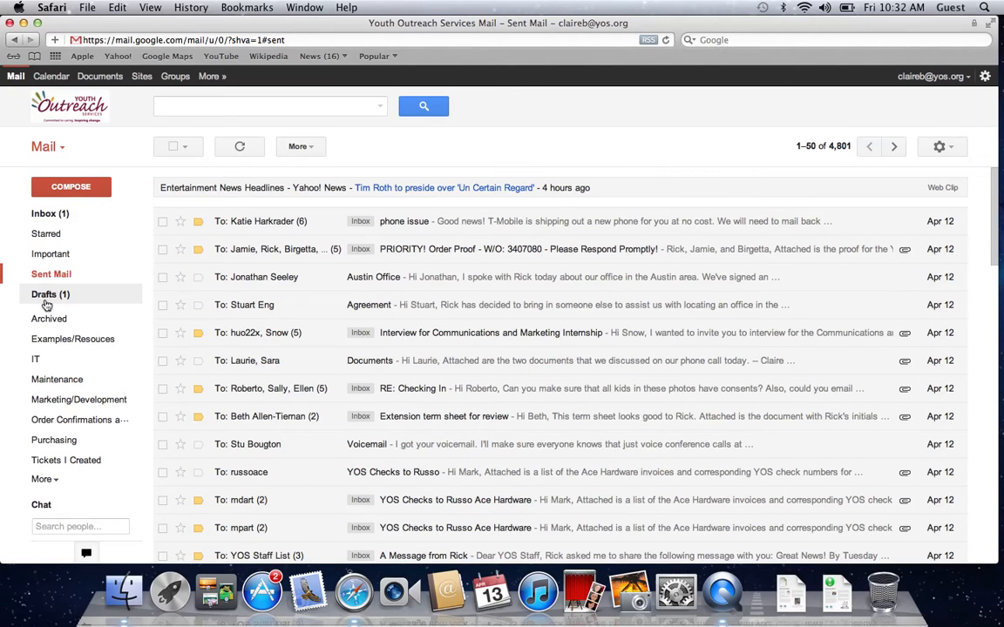
pyautogui.click(44, 298)
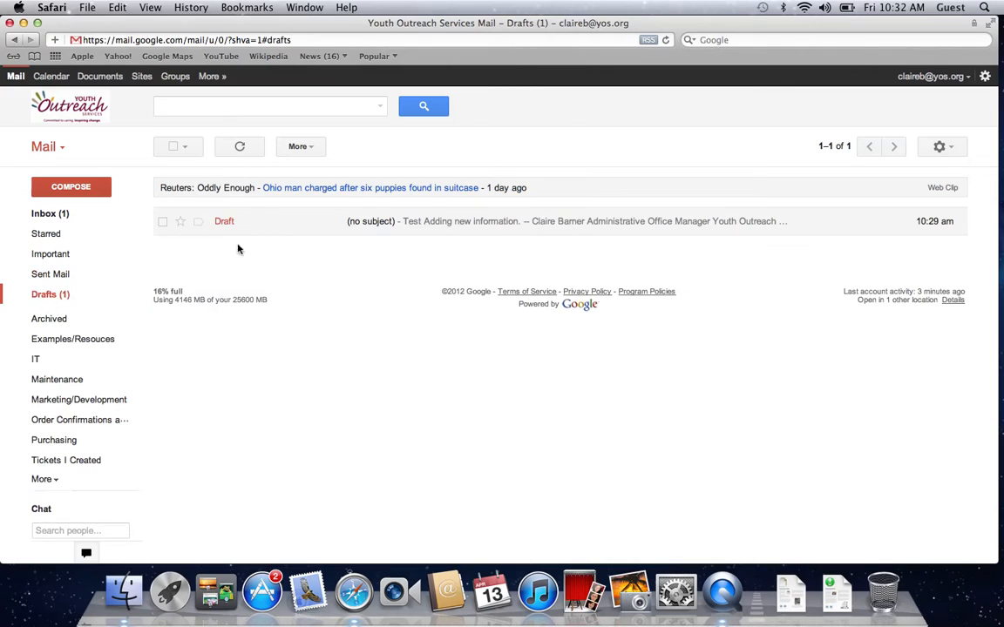
pyautogui.click(426, 226)
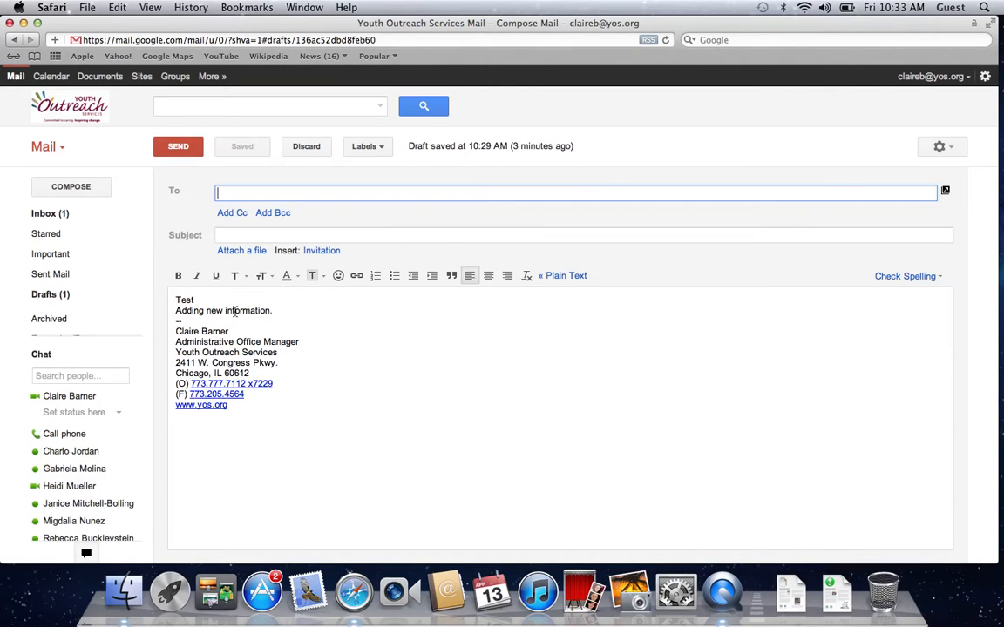
pyautogui.click(280, 314)
pyautogui.write('Adding more information.')
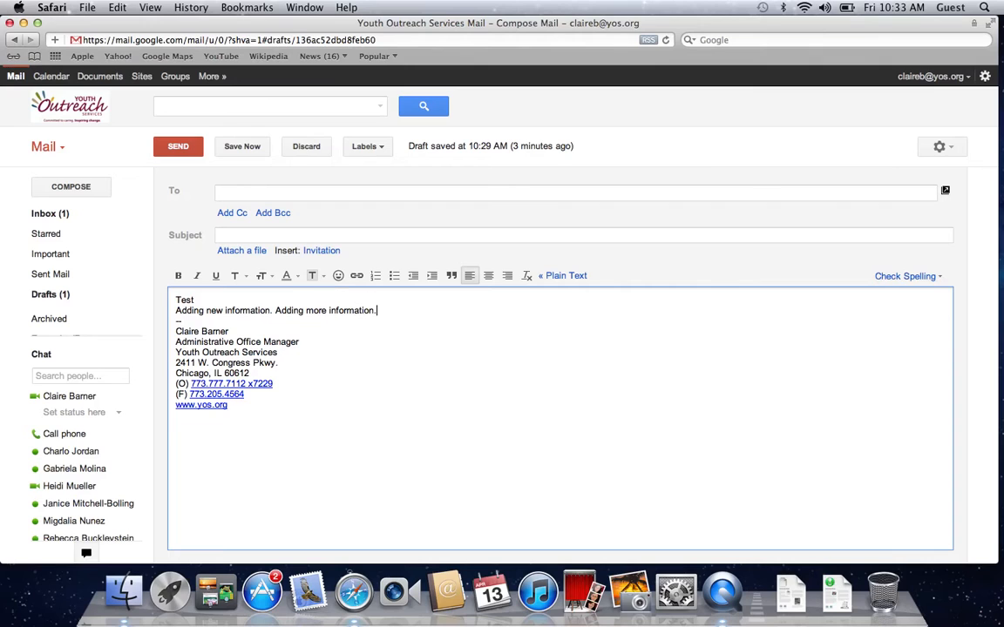
pyautogui.click(243, 147)
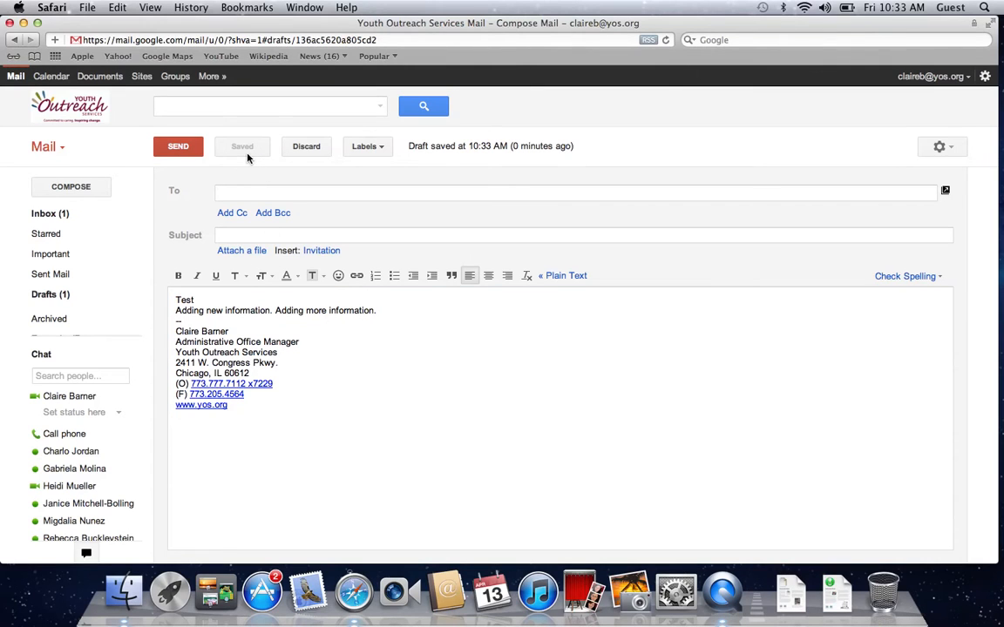
pyautogui.click(67, 214)
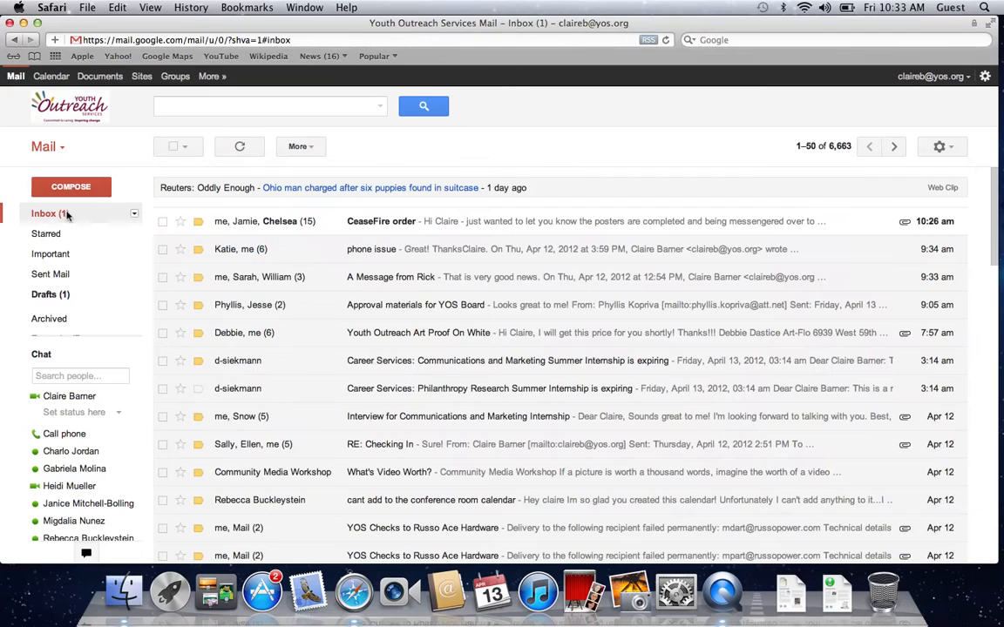
# Step: Show the IT label's 24 conversations and expand the full label list
pyautogui.moveTo(101, 322)
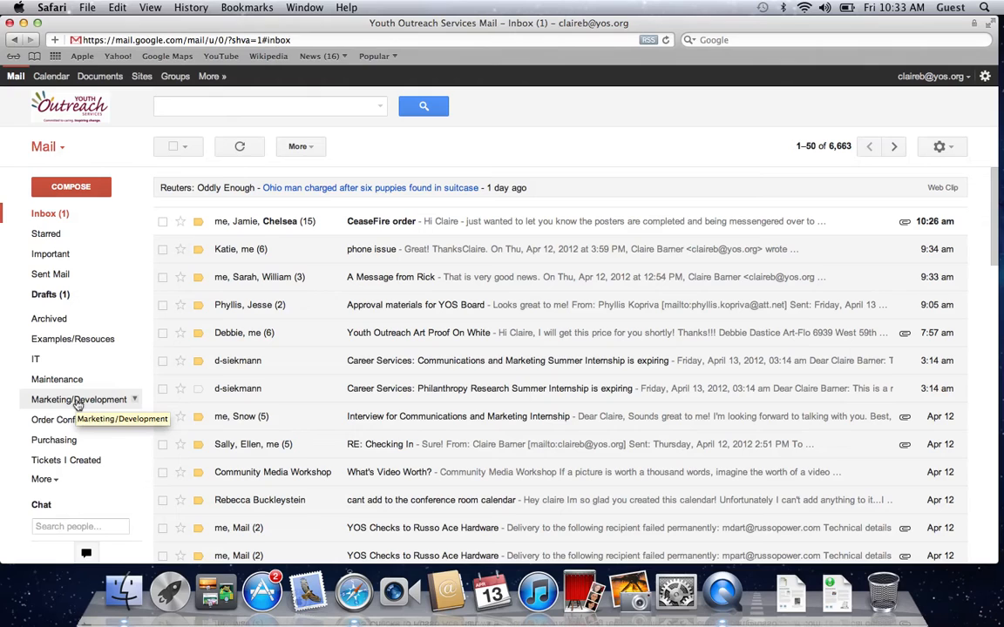
pyautogui.click(36, 362)
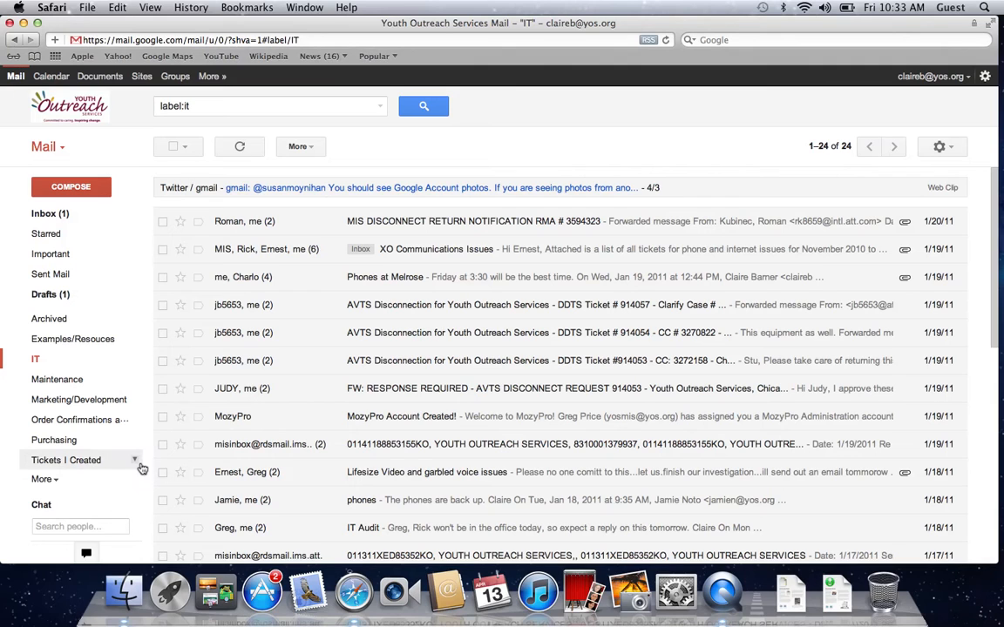
pyautogui.click(70, 479)
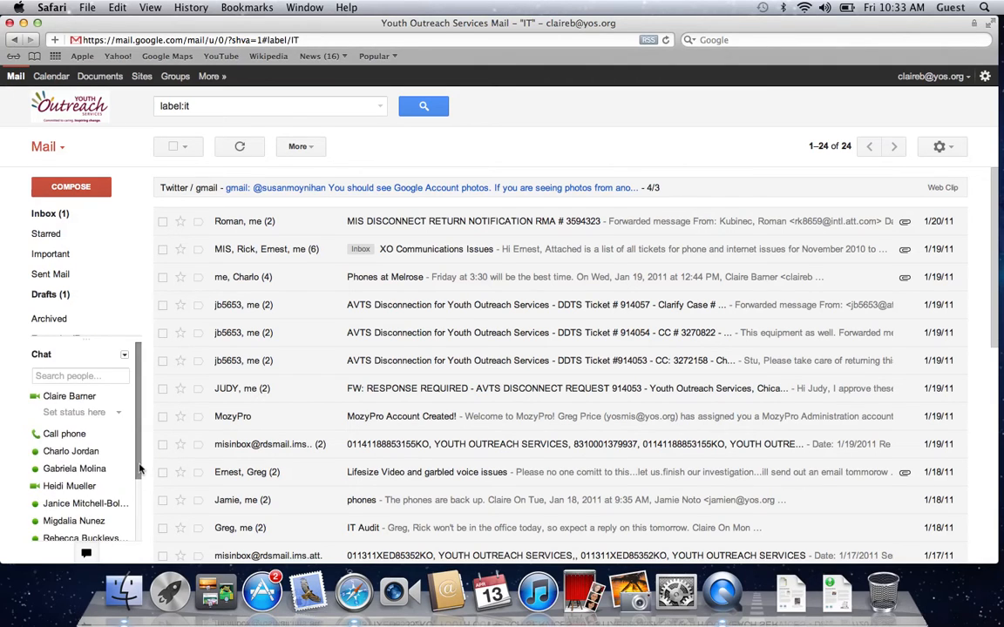
# Step: Bring up the New Label dialog and cancel it without creating a label
pyautogui.moveTo(134, 302); pyautogui.dragTo(139, 370)
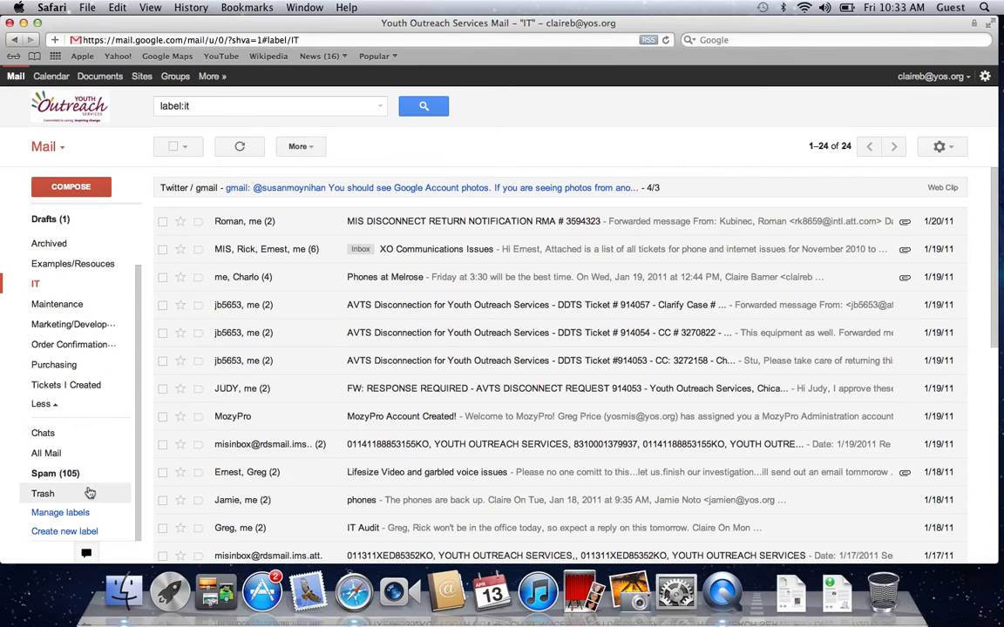
pyautogui.click(70, 531)
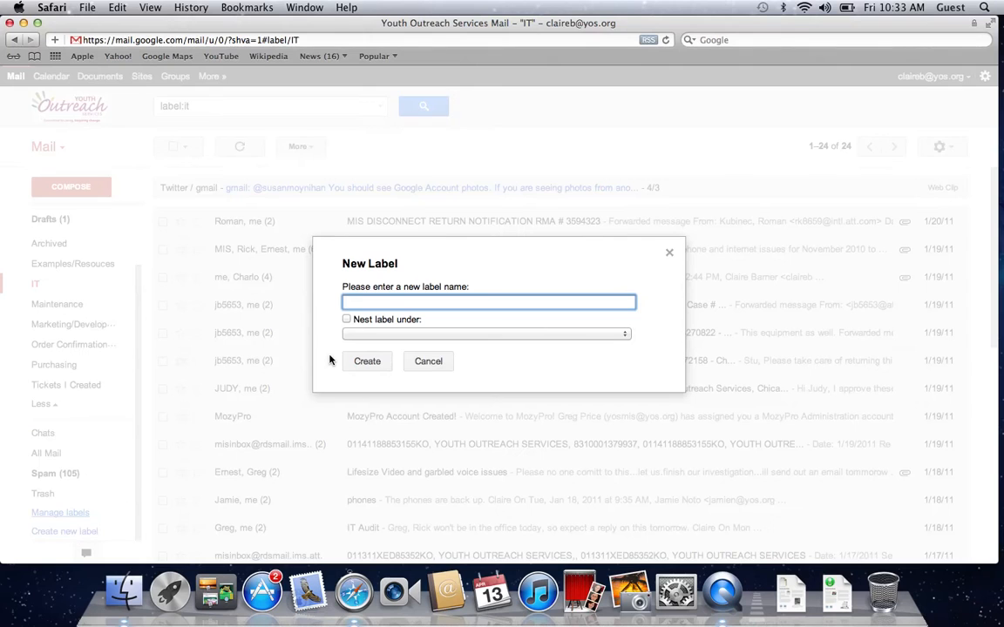
pyautogui.click(430, 364)
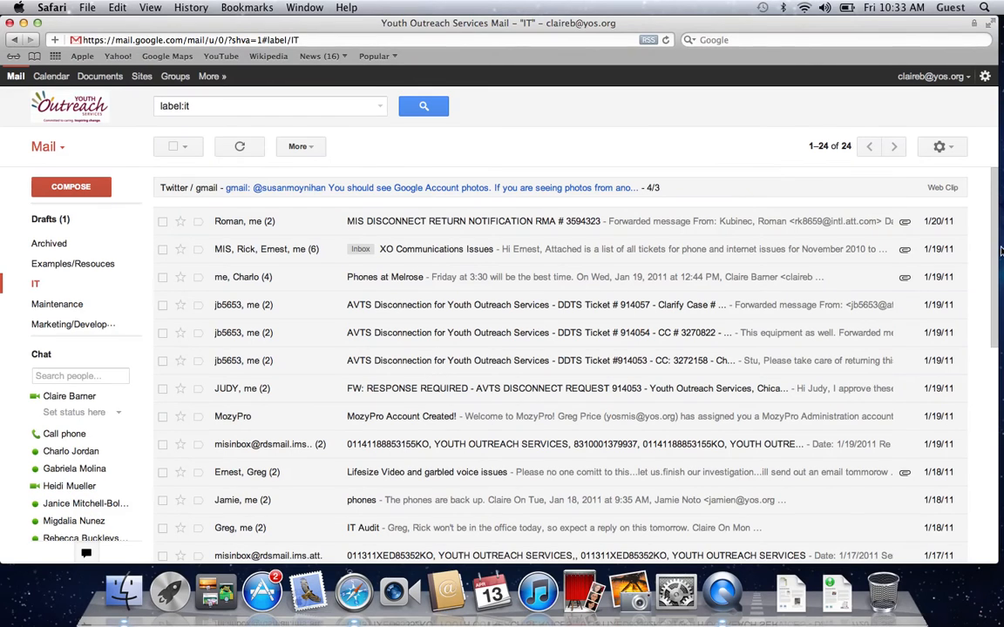
pyautogui.moveTo(999, 248)
pyautogui.mouseDown()
pyautogui.moveTo(1000, 265)
pyautogui.moveTo(998, 251)
pyautogui.mouseUp()
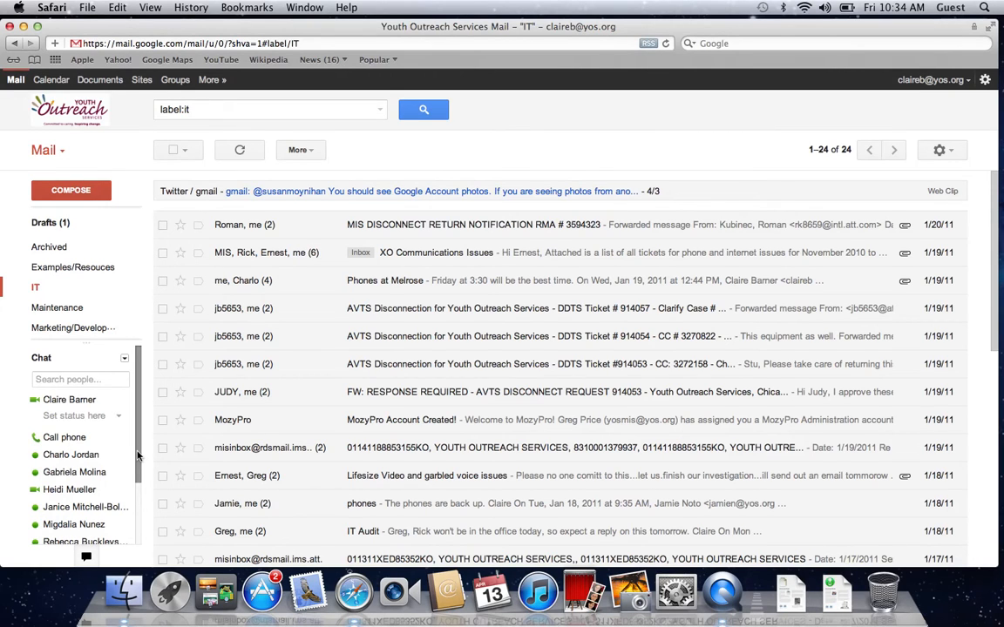
pyautogui.moveTo(136, 454)
pyautogui.mouseDown()
pyautogui.moveTo(133, 584)
pyautogui.moveTo(135, 471)
pyautogui.mouseUp()
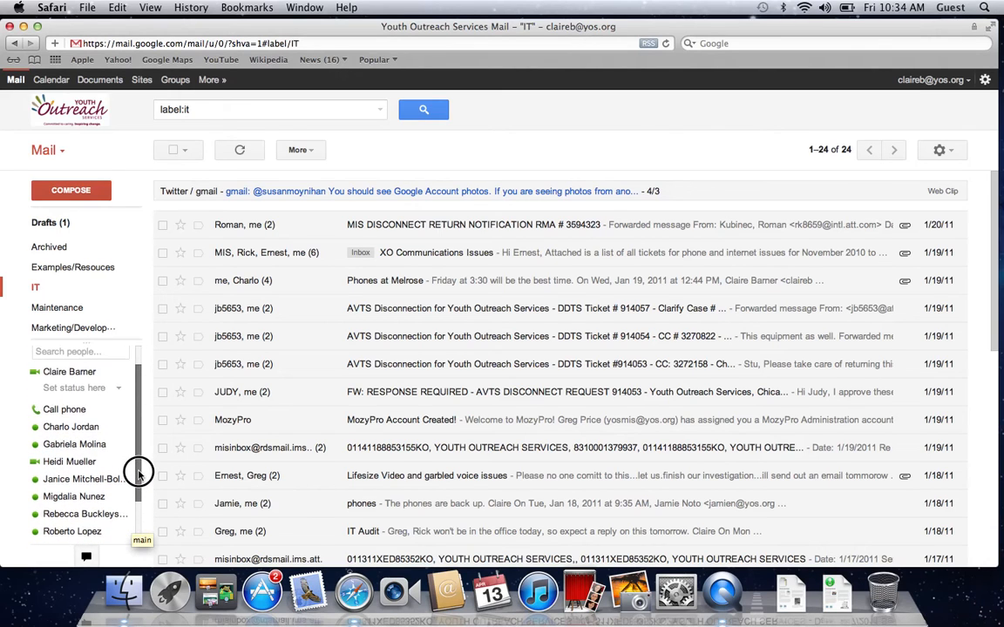
pyautogui.click(90, 514)
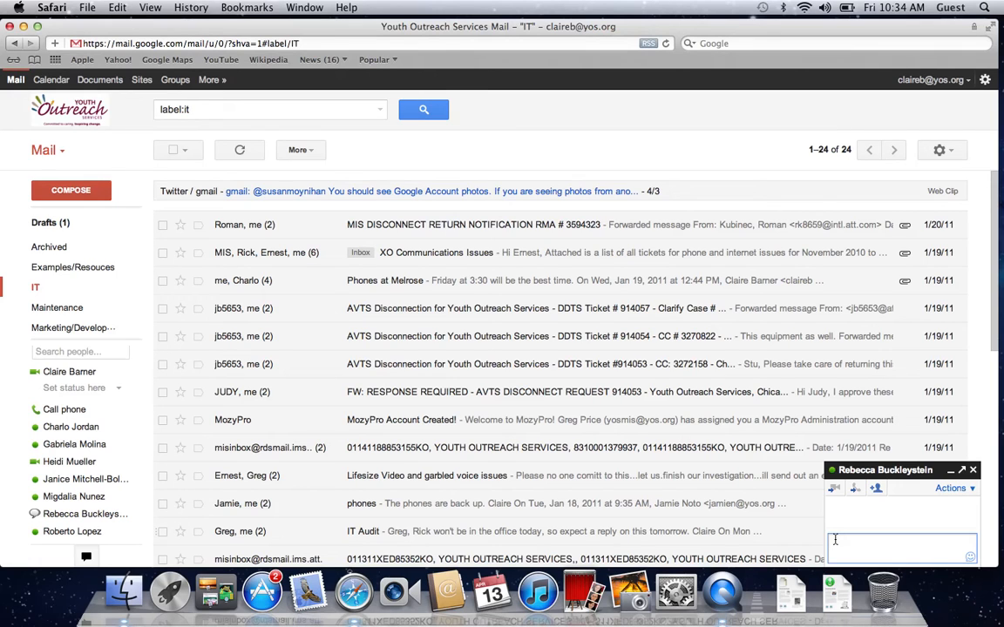
pyautogui.click(974, 471)
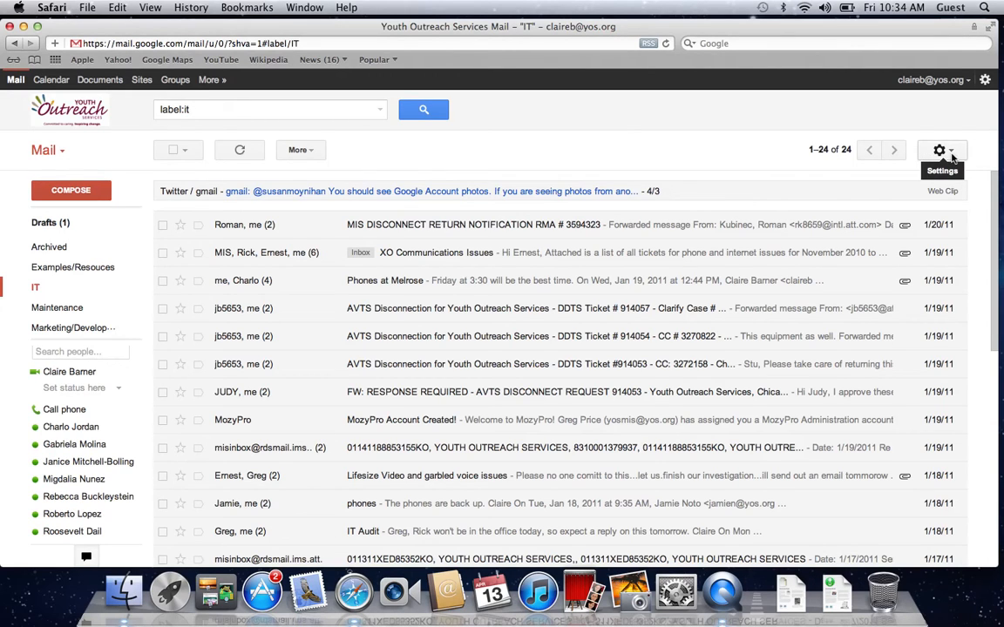
# Step: Open Settings from the gear menu and scroll the General tab to the existing signature
pyautogui.click(949, 152)
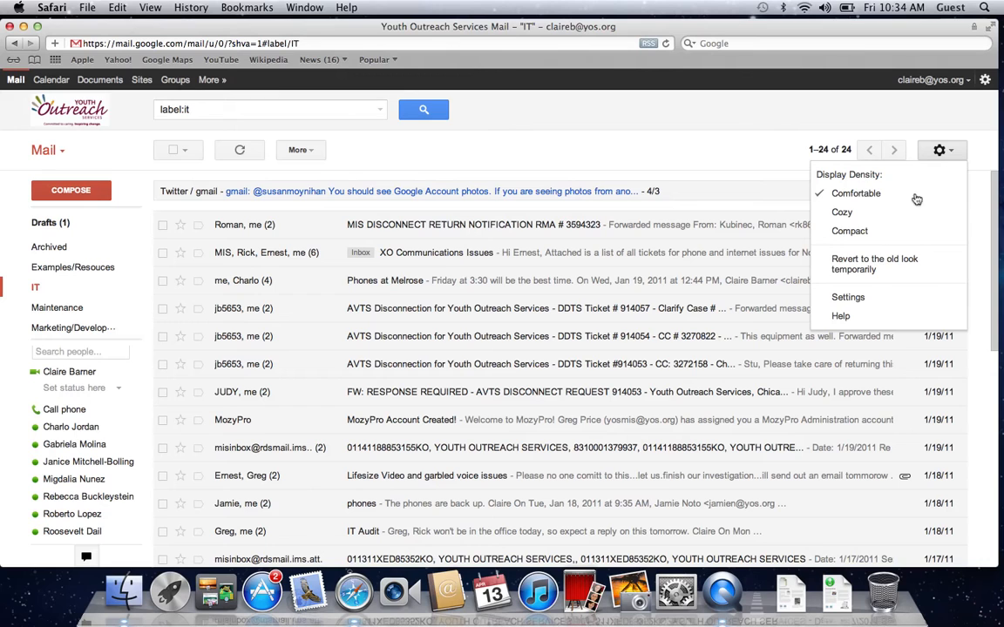
pyautogui.click(859, 299)
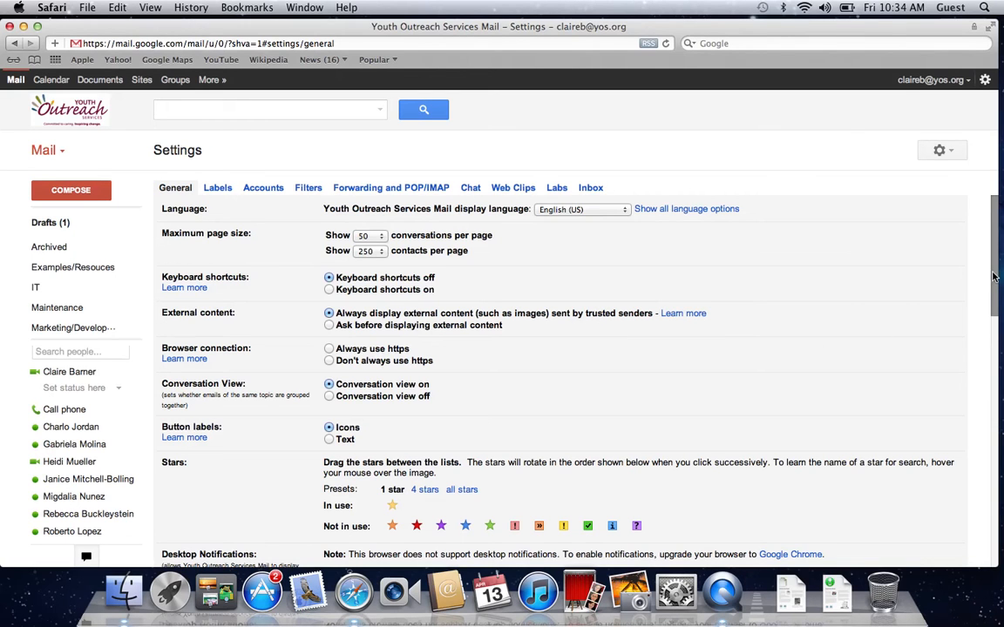
pyautogui.moveTo(992, 271); pyautogui.dragTo(993, 305)
pyautogui.moveTo(994, 304); pyautogui.dragTo(980, 425)
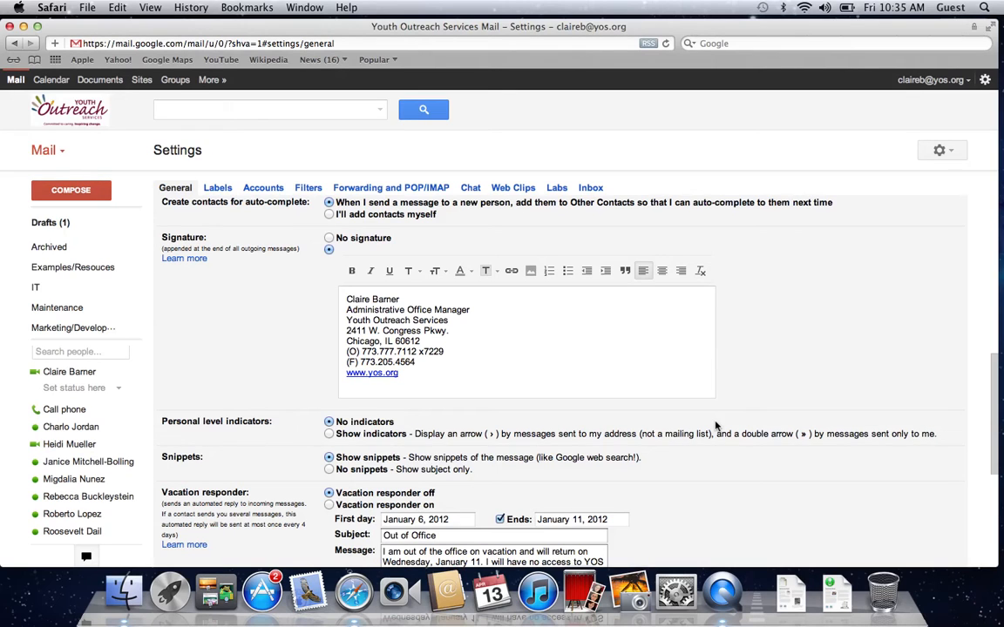
pyautogui.click(347, 300)
pyautogui.press('Down')
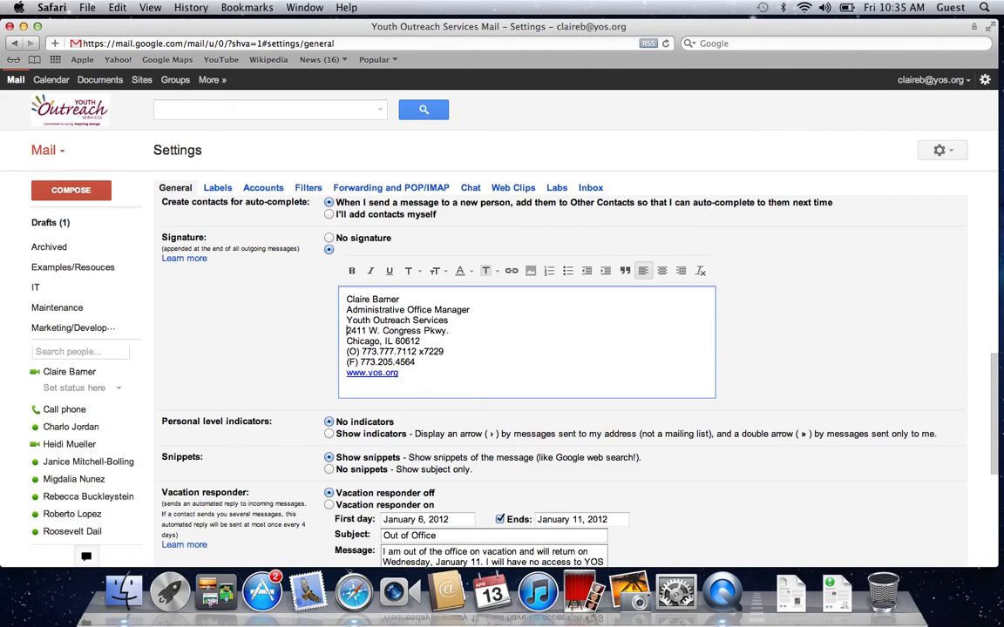
pyautogui.press('Down')
pyautogui.click(373, 373)
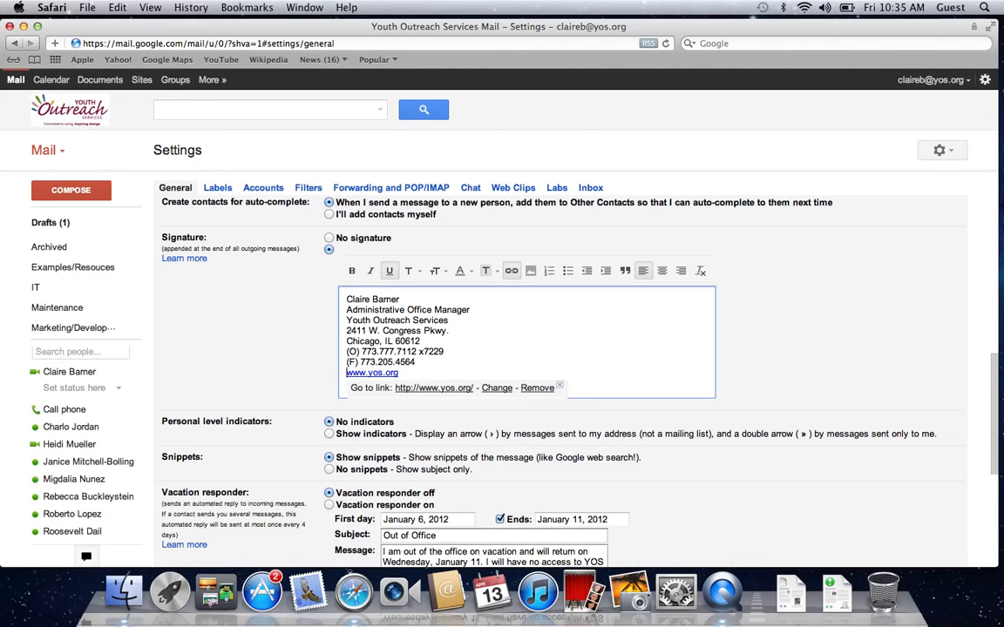
pyautogui.press('Up')
pyautogui.press('Up')
pyautogui.press('Up')
pyautogui.press('Up')
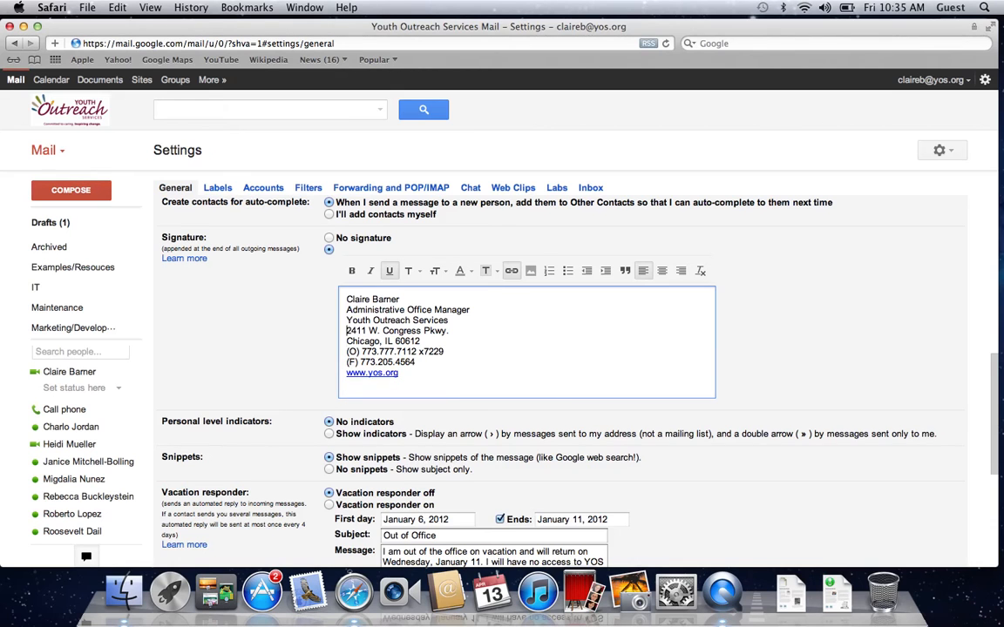
pyautogui.moveTo(997, 360); pyautogui.dragTo(994, 435)
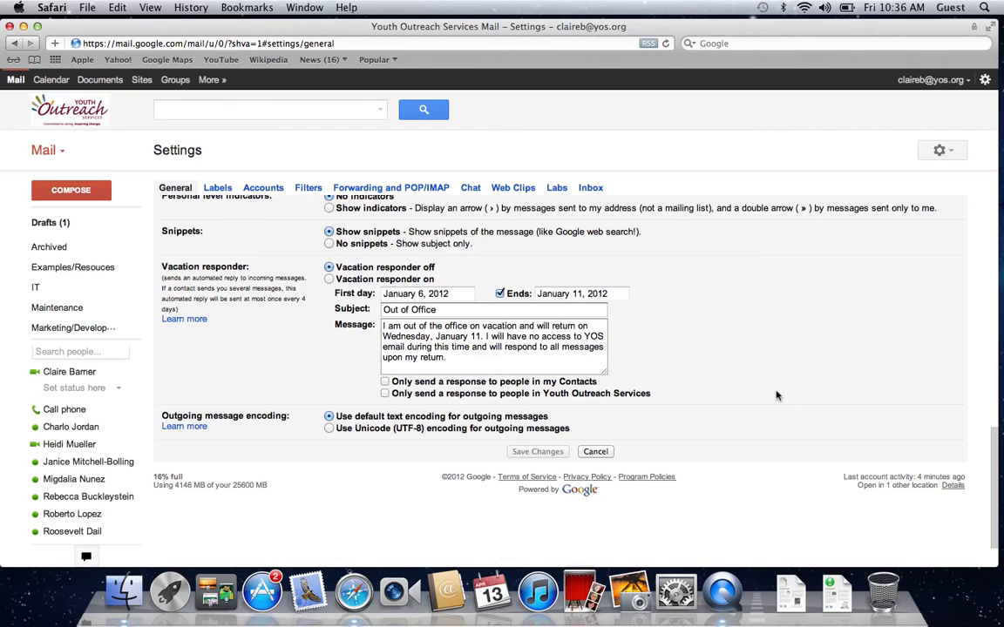
# Step: Turn the vacation responder on for April 13–20, 2012, leaving the Out of Office message unchanged
pyautogui.click(328, 280)
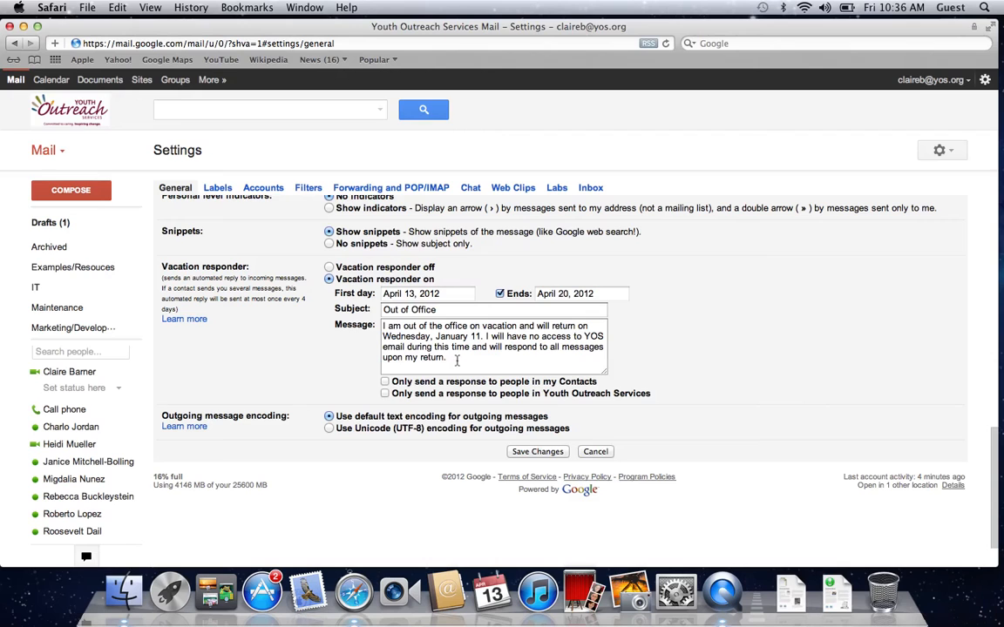
pyautogui.moveTo(456, 359); pyautogui.dragTo(332, 291)
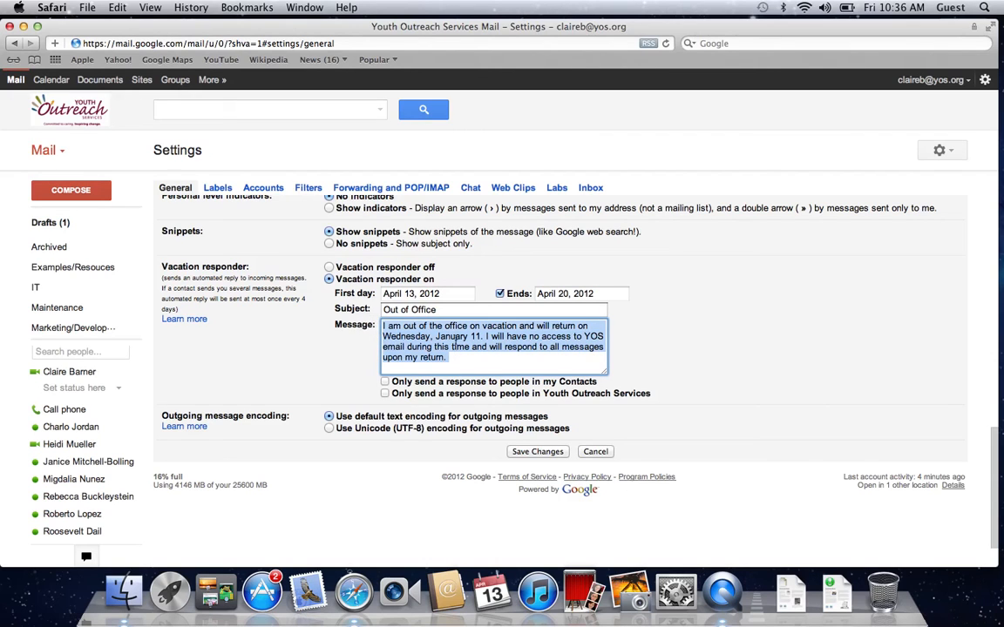
pyautogui.click(453, 367)
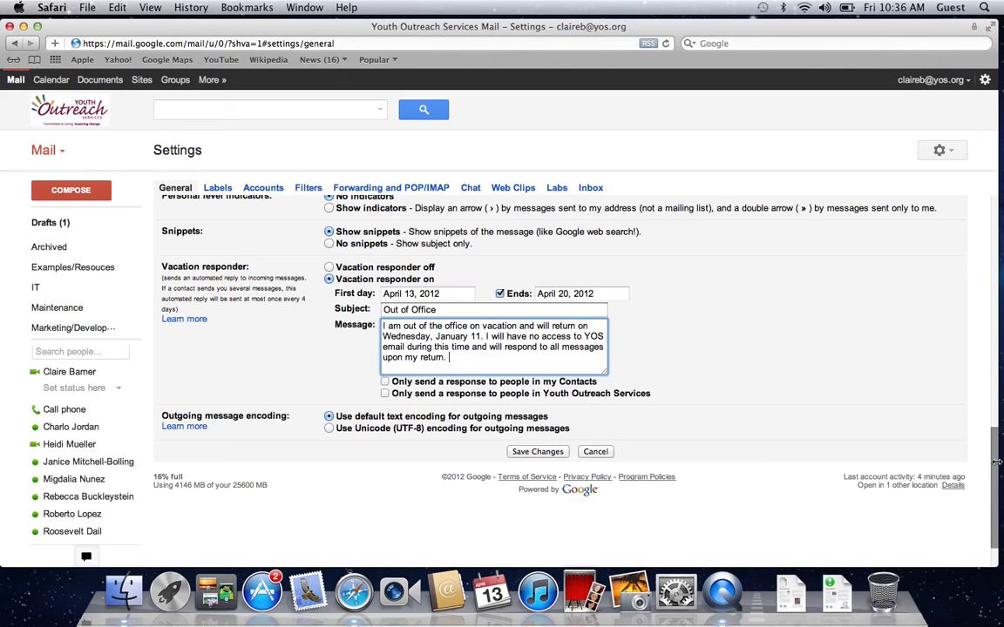
pyautogui.moveTo(996, 462); pyautogui.dragTo(962, 201)
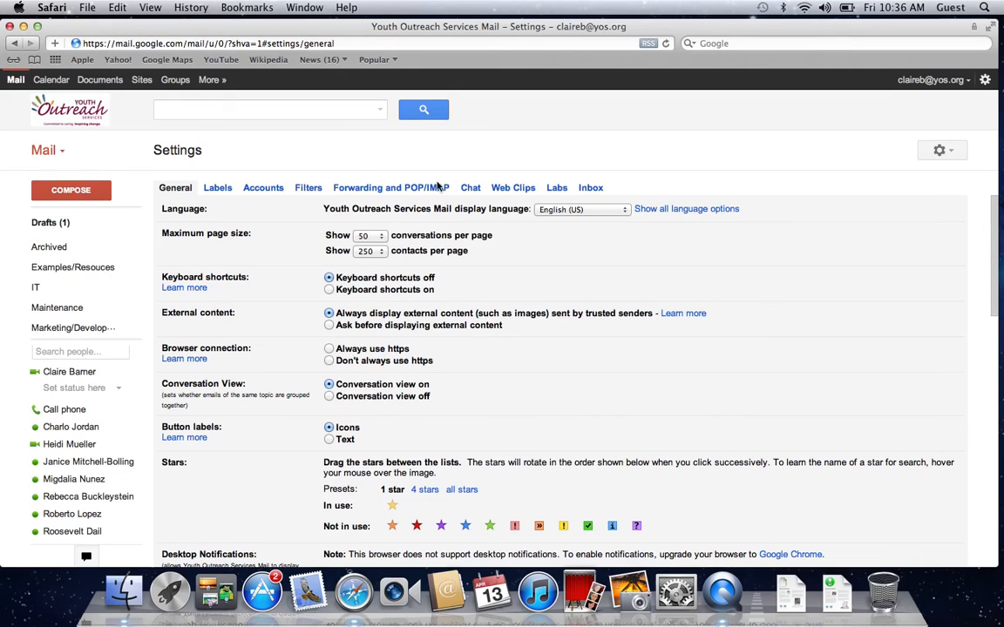
# Step: On the Labels settings tab, hide the IT label, then set it back to show
pyautogui.click(214, 189)
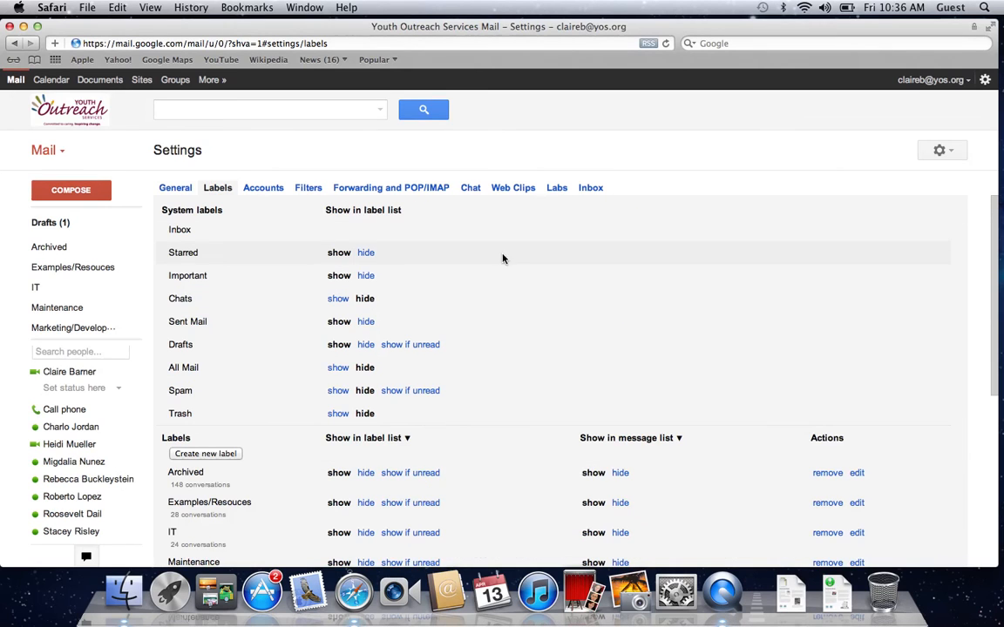
pyautogui.moveTo(997, 293); pyautogui.dragTo(990, 404)
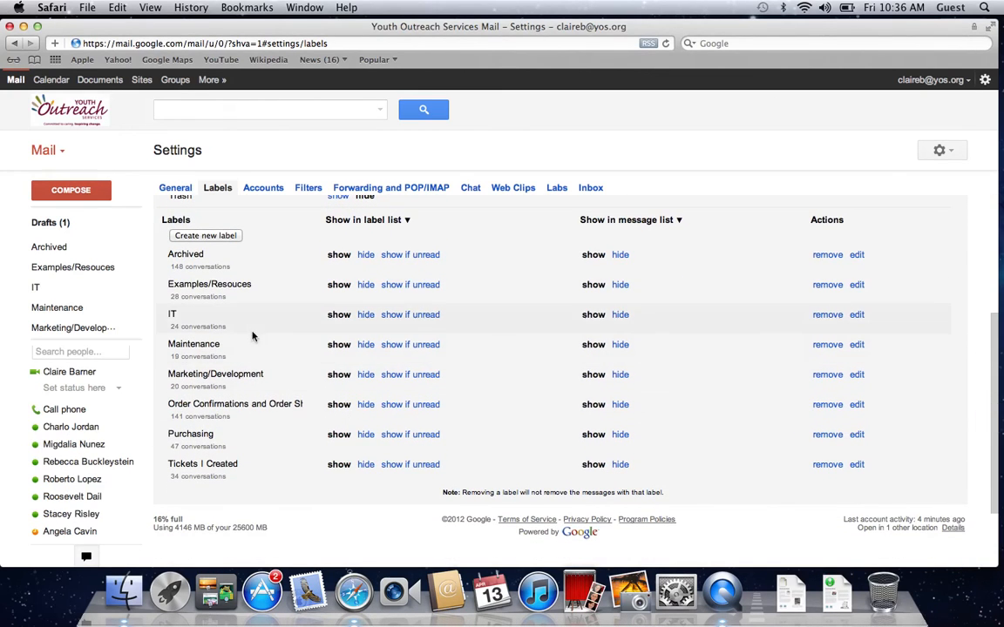
pyautogui.click(366, 315)
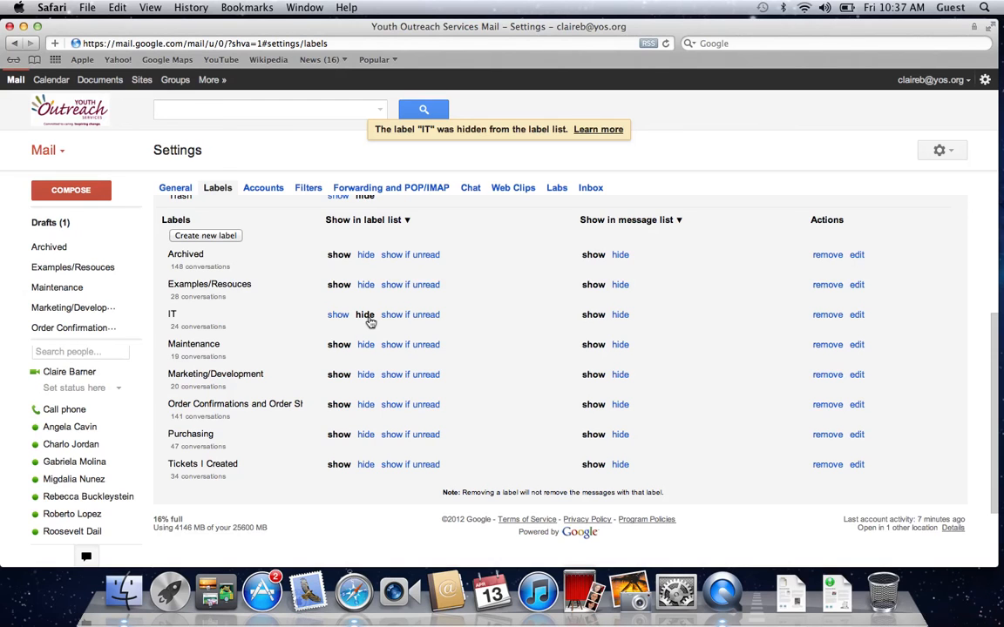
pyautogui.moveTo(90, 246)
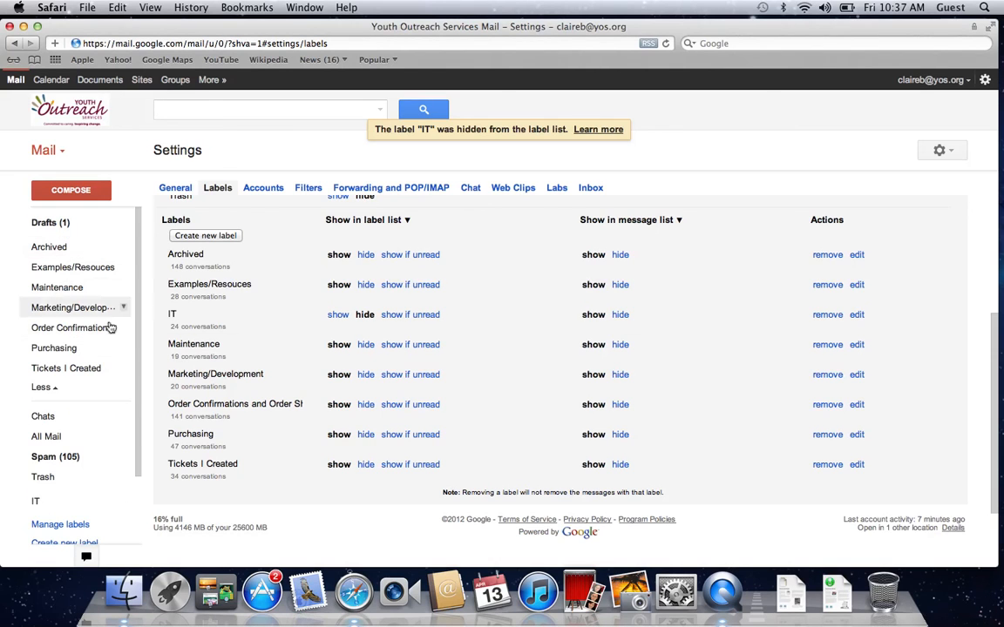
pyautogui.click(337, 316)
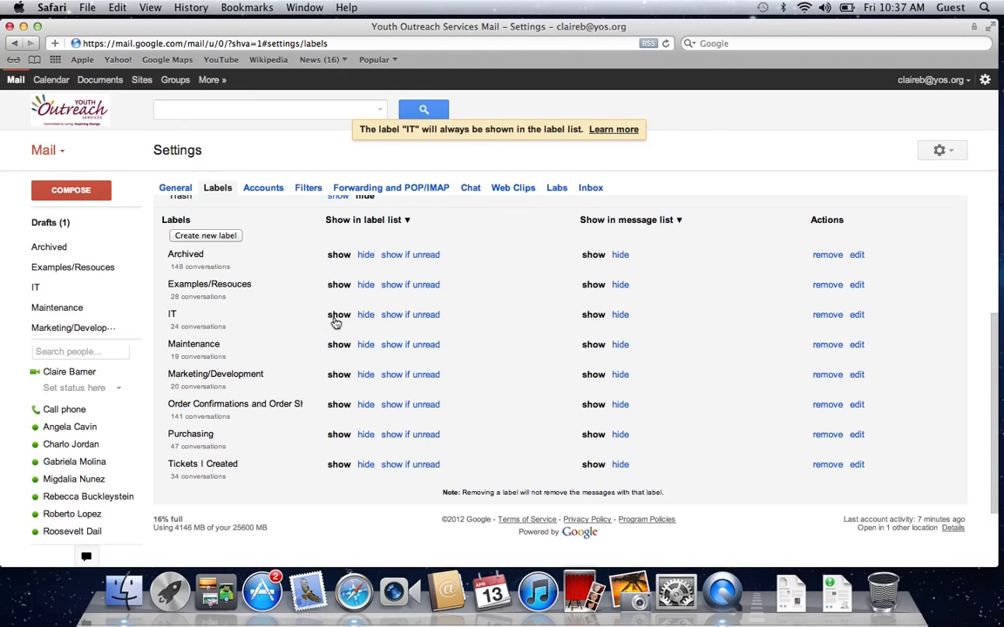
pyautogui.moveTo(36, 288)
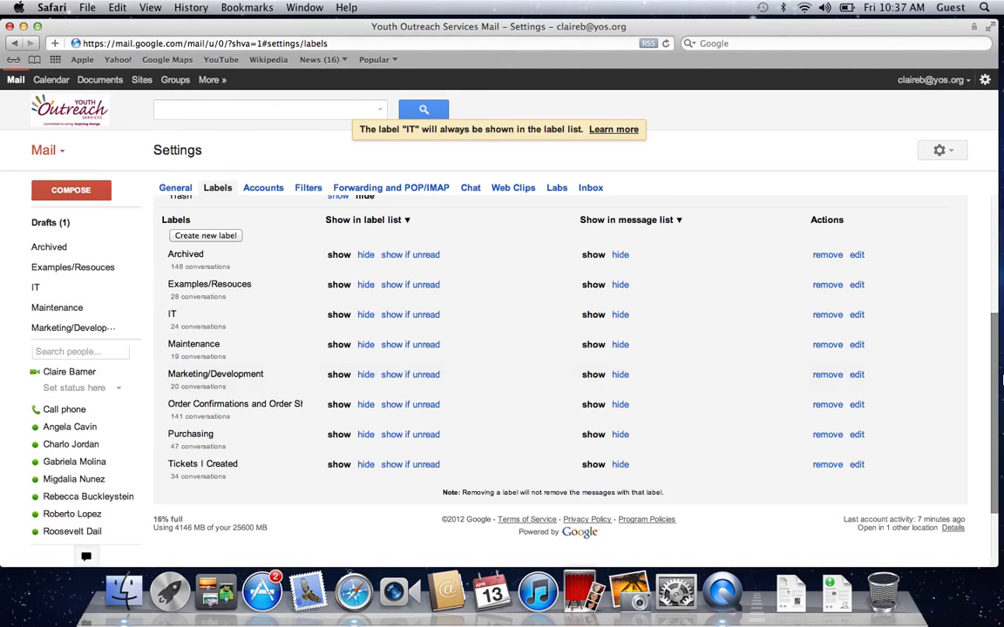
pyautogui.scroll(5, 993, 341)
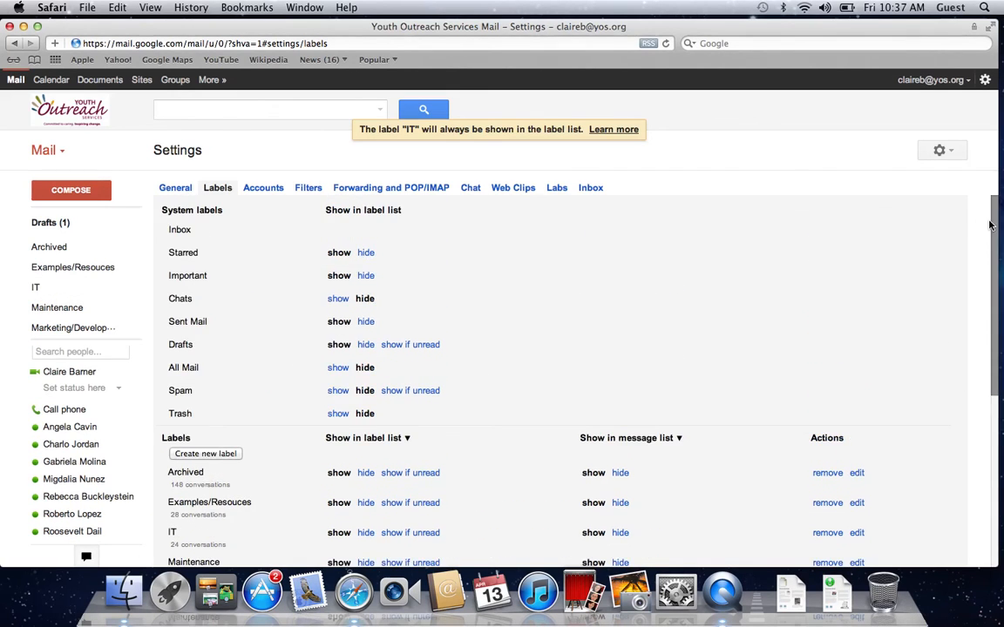